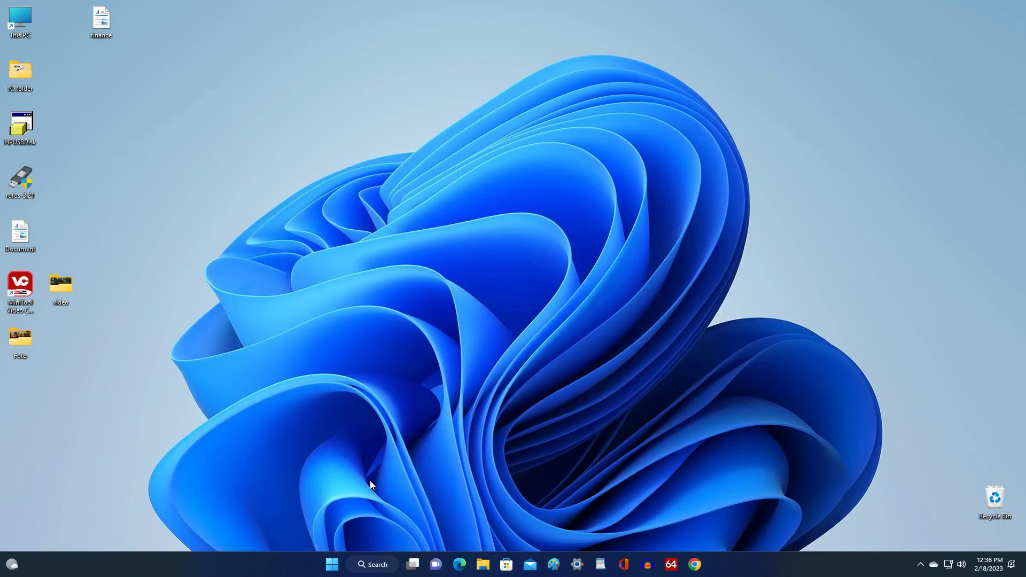
- Open Settings > Accounts > Your info and choose to switch to a local account
click(332, 565)
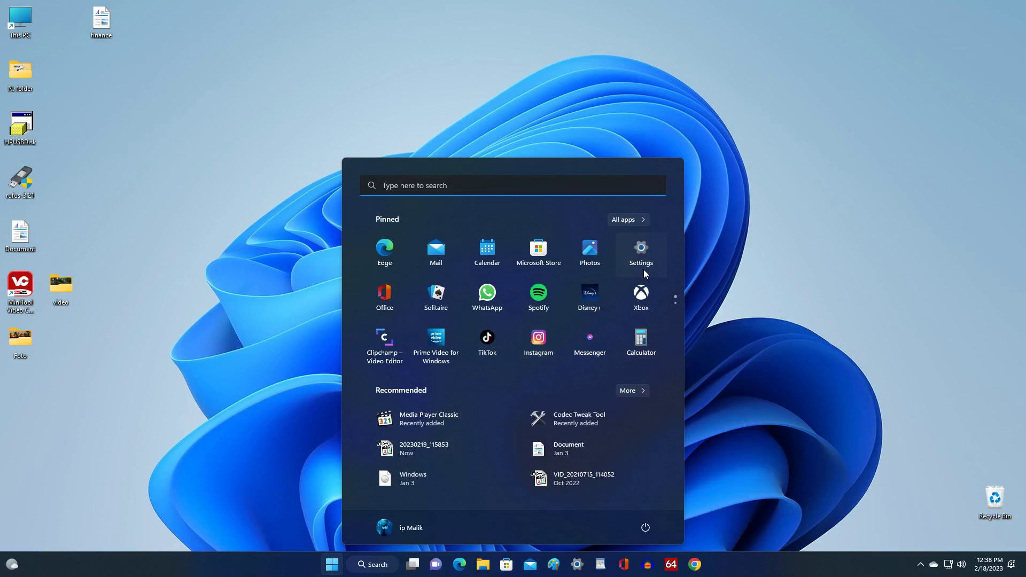
click(643, 270)
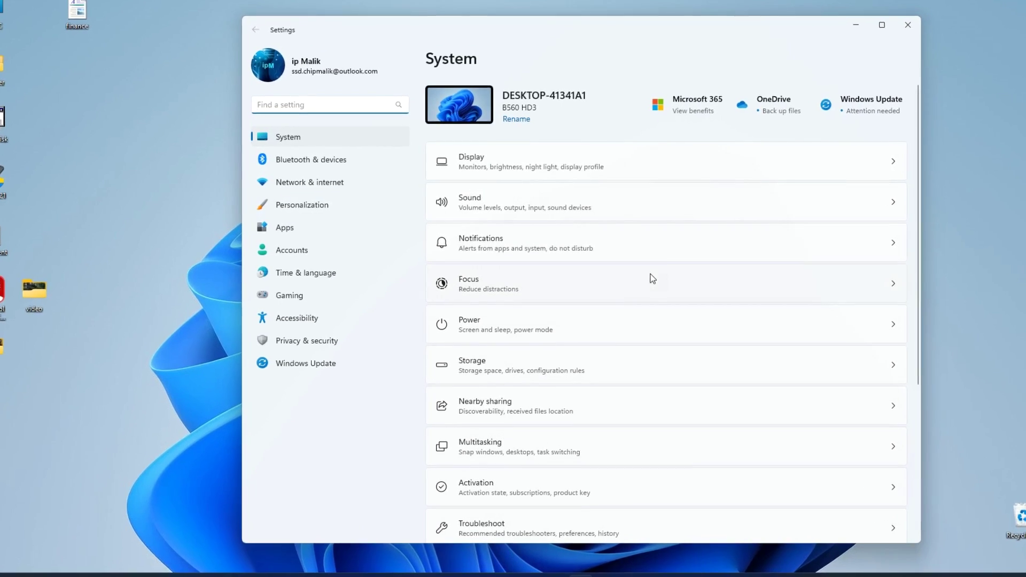
click(369, 258)
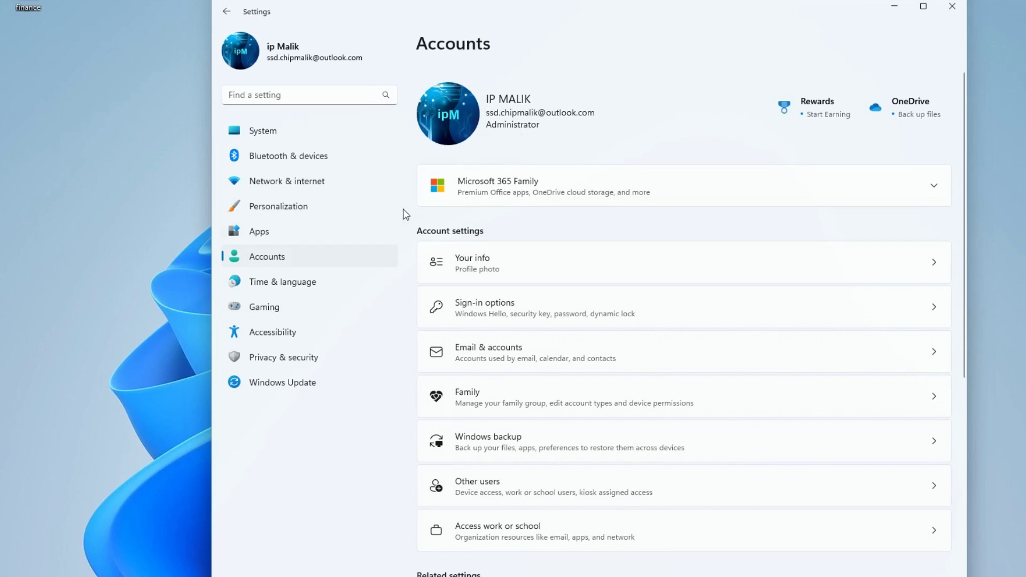
click(609, 267)
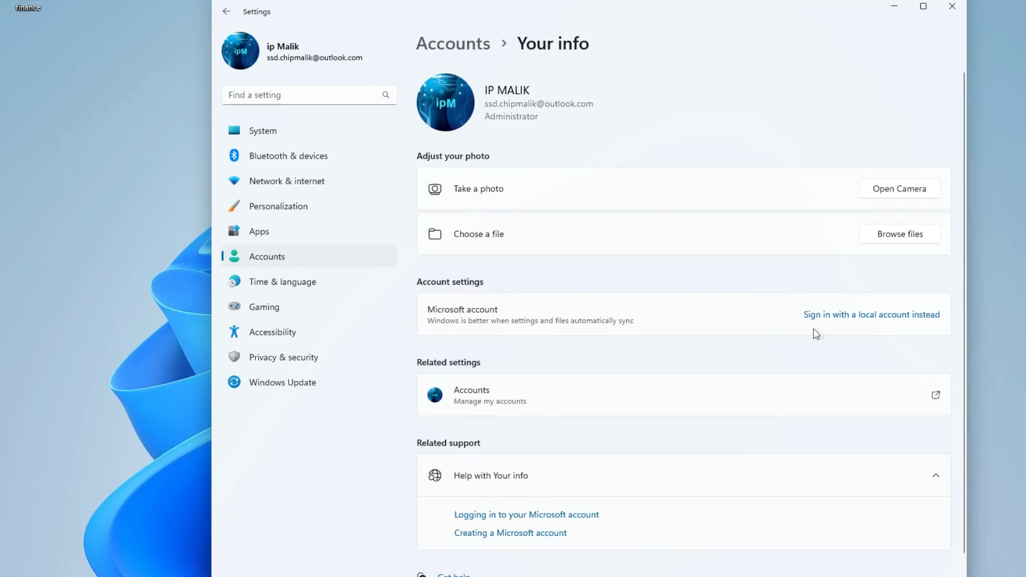
click(889, 316)
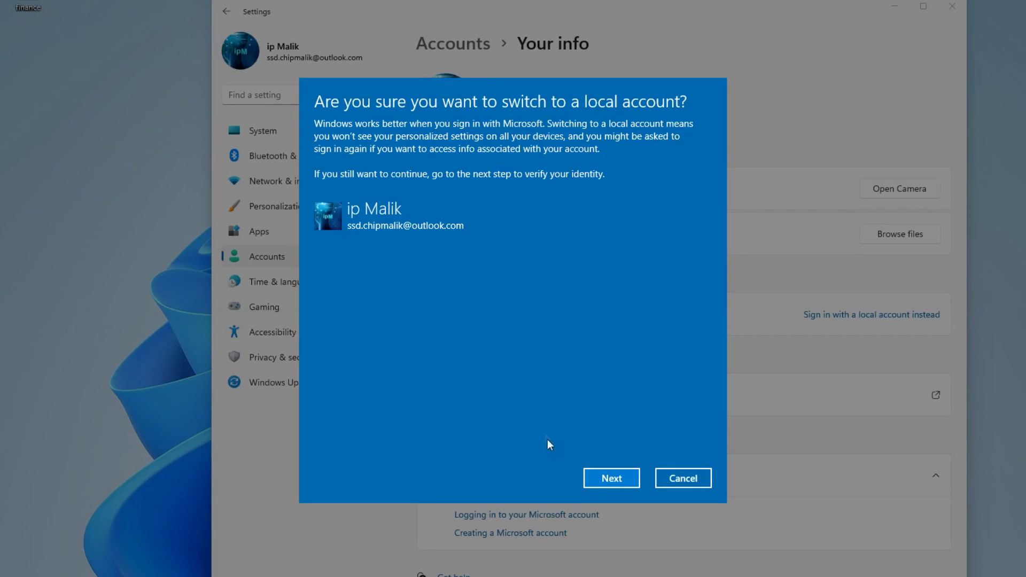
- Confirm the switch and verify identity by entering the Windows Hello PIN
click(591, 483)
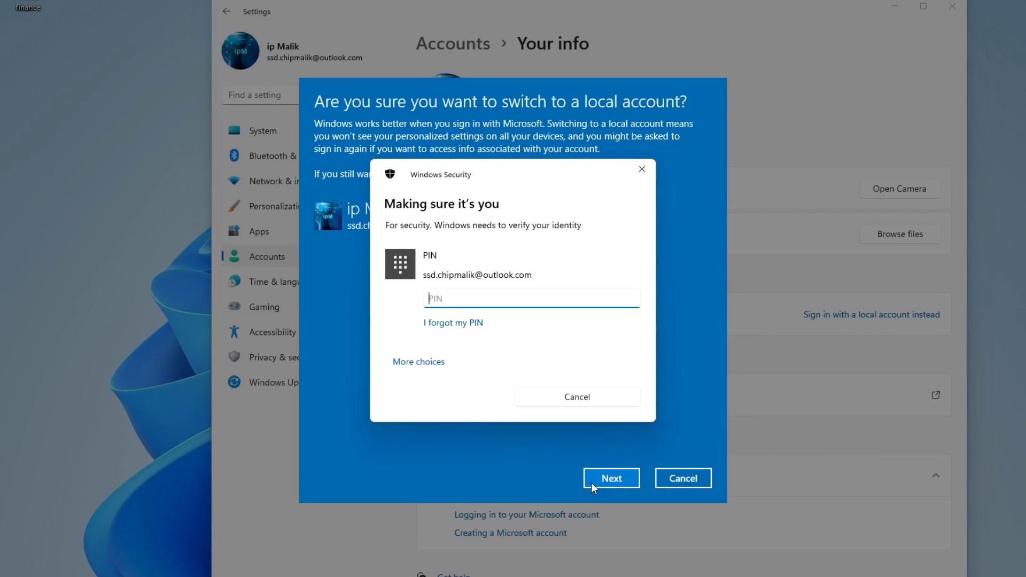
text(1234)
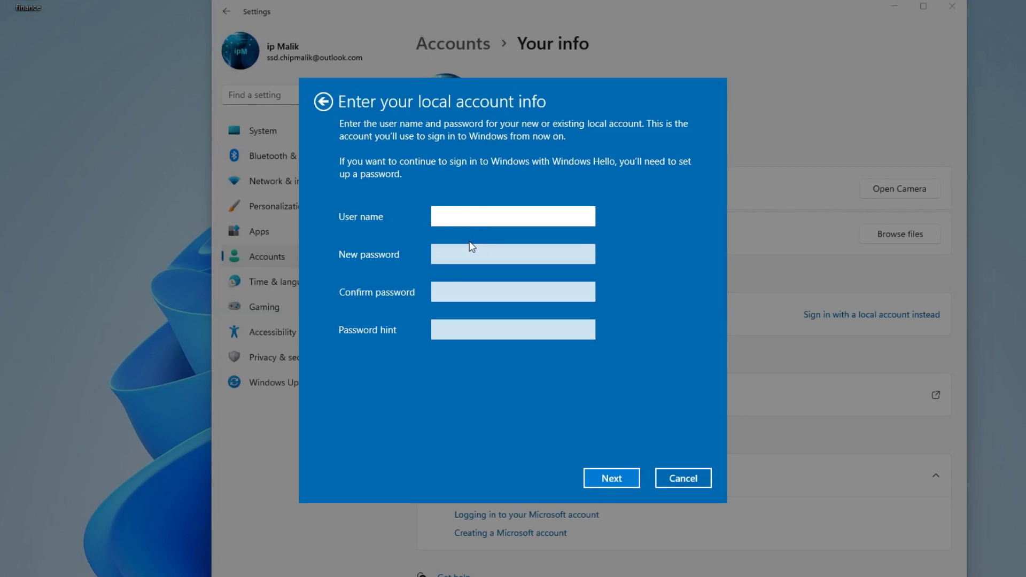
- Enter the local user name, the new password twice and a password hint, then submit
text(Malik)
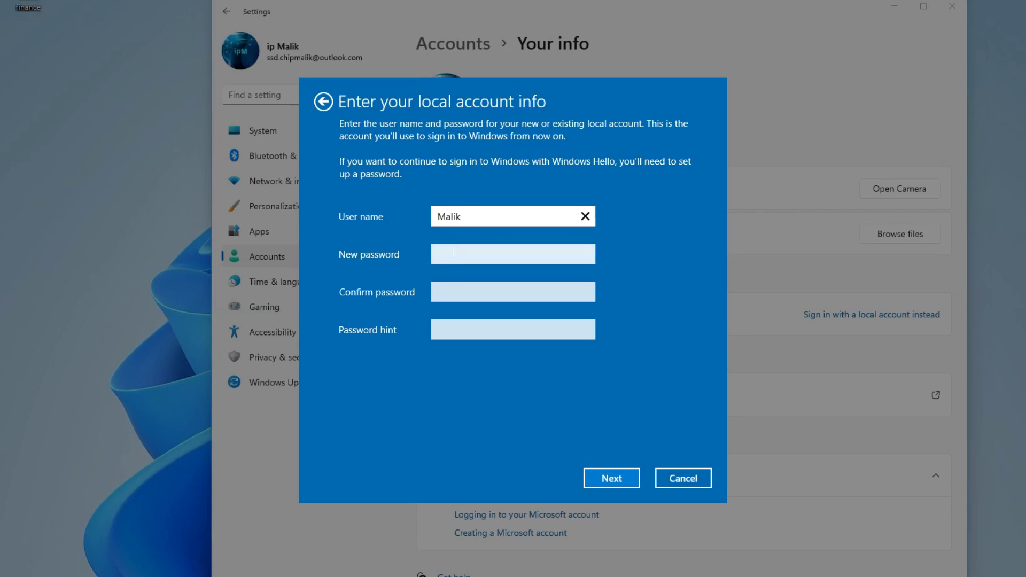
click(471, 249)
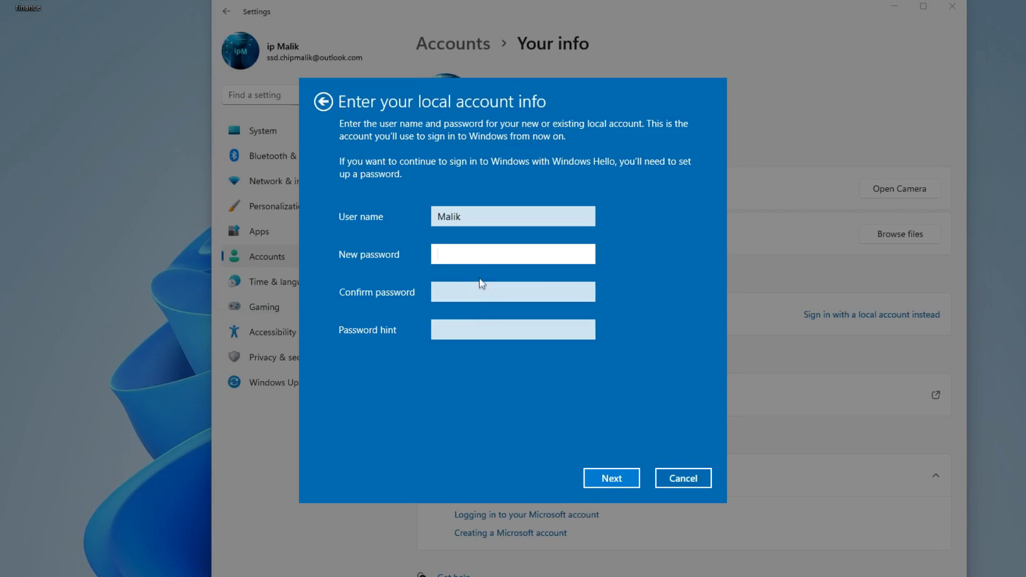
text(•••••••)
key(Tab)
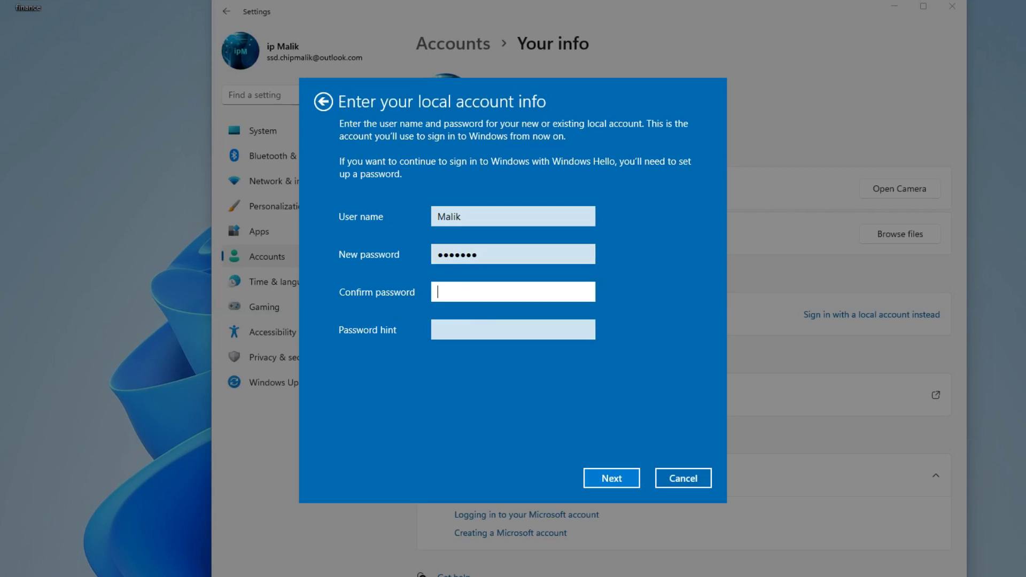
text(•••••••)
key(Tab)
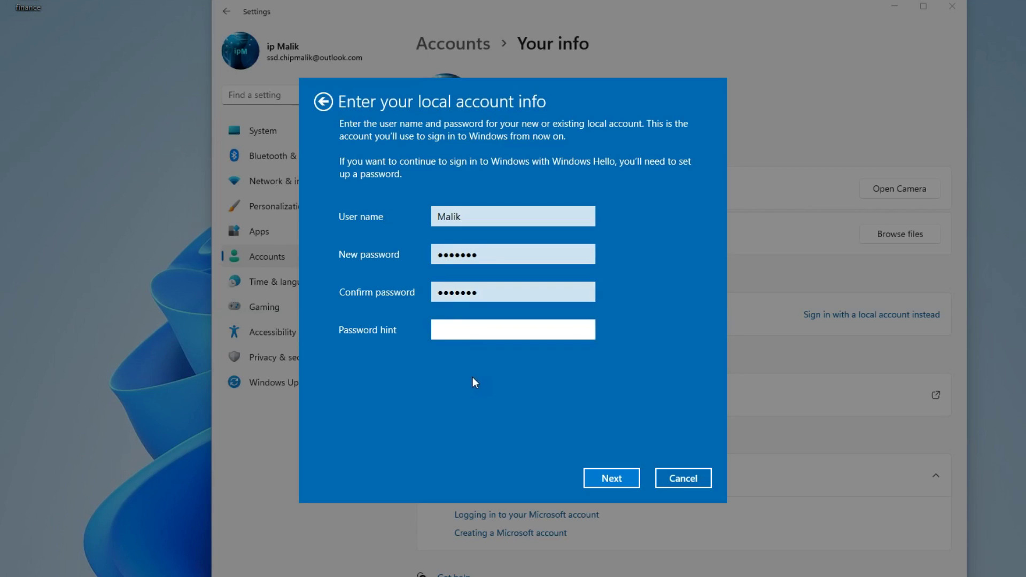
text(1234)
click(594, 482)
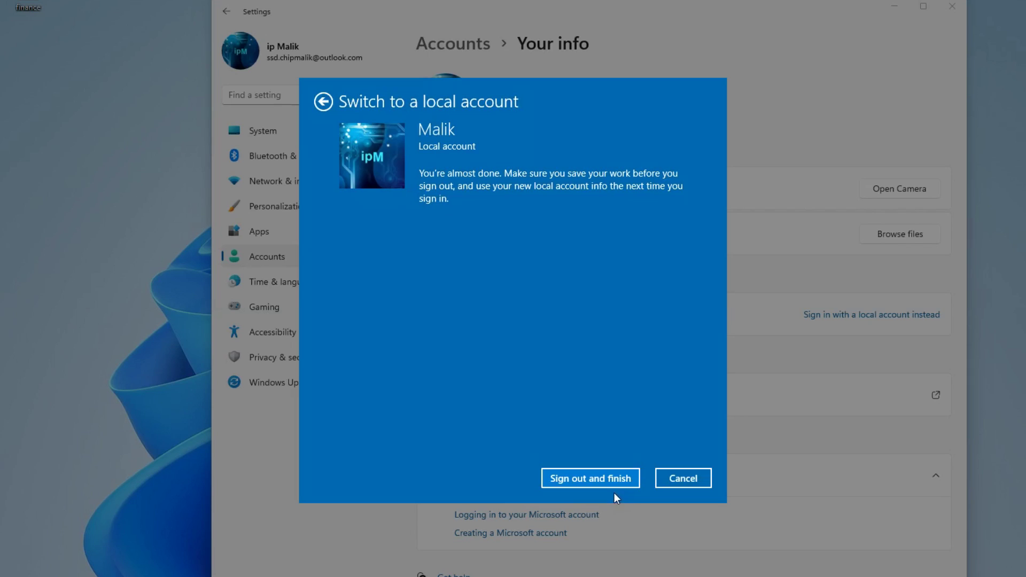
- Sign out to finish, sign back in with the PIN, and open Start
click(595, 483)
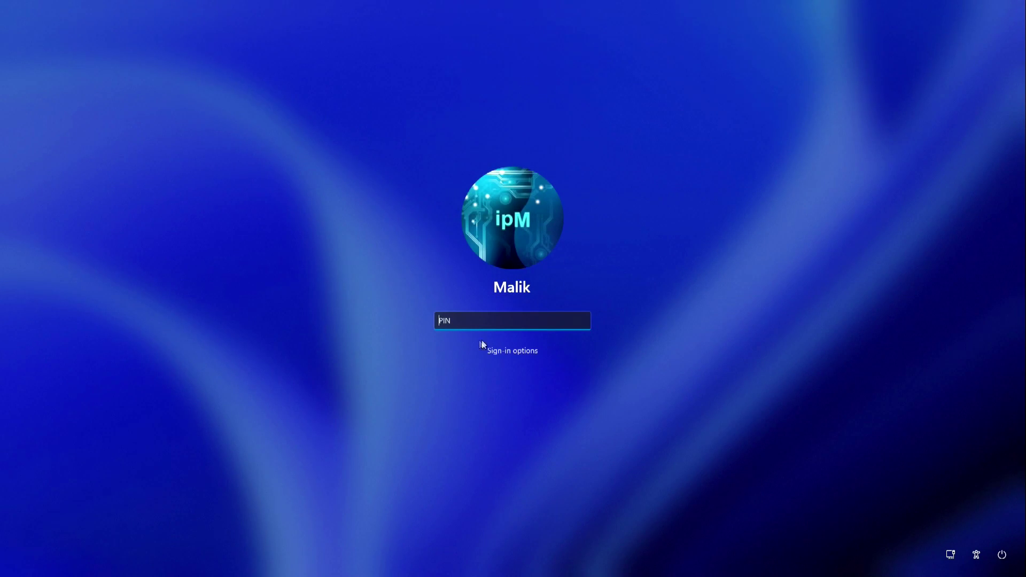
text(1234)
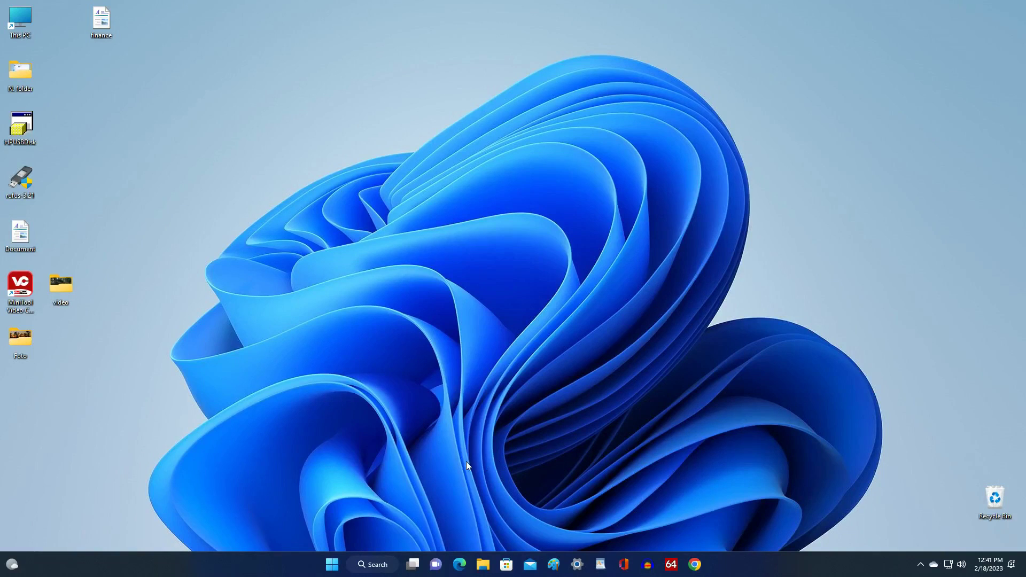
click(331, 565)
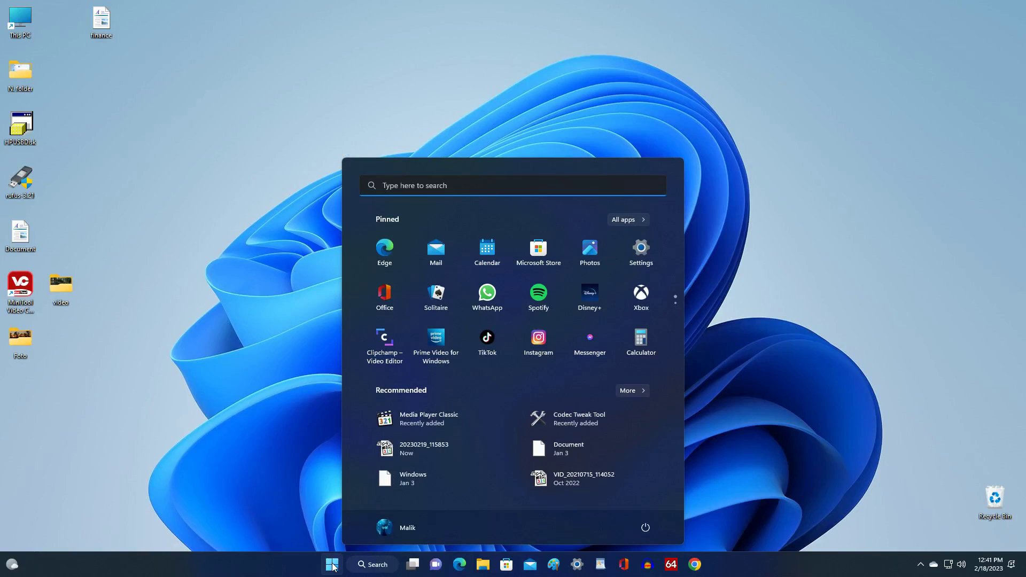
- Go to Settings > Accounts > Your info to check the Local Account status
click(641, 258)
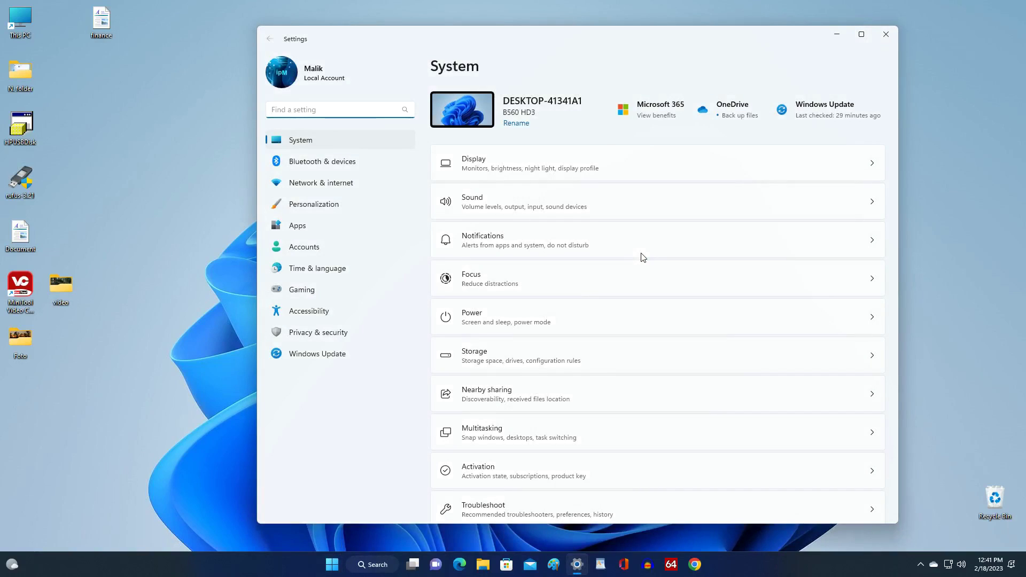
click(377, 251)
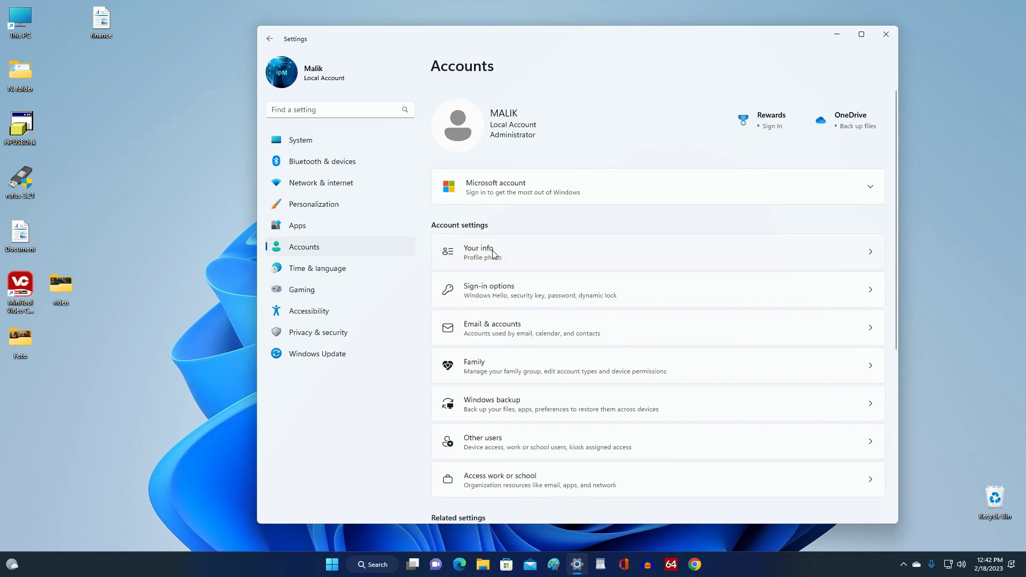
click(516, 258)
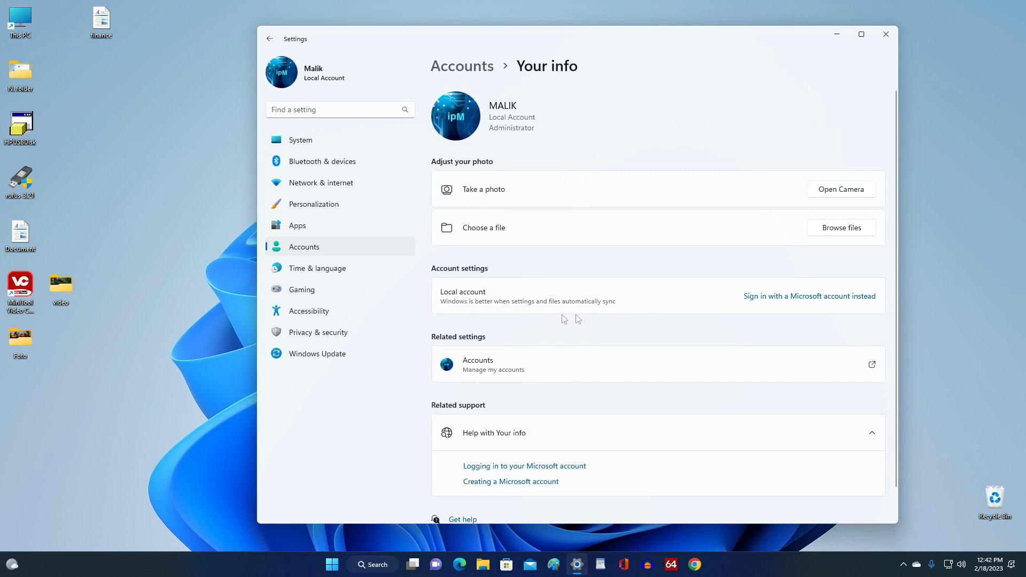
- Start Microsoft account sign-in, enter and correct the account e-mail, then type its password
click(807, 300)
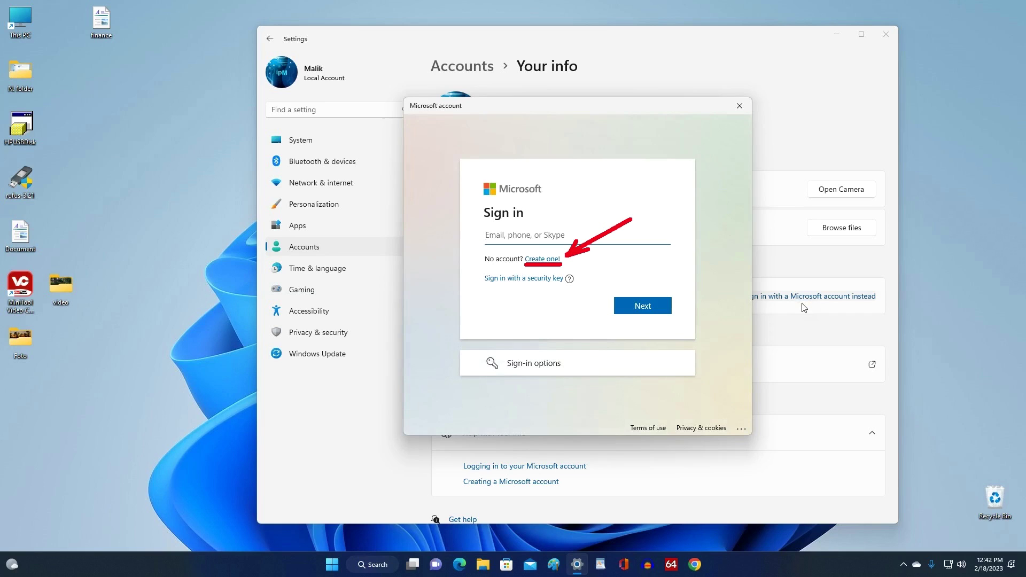
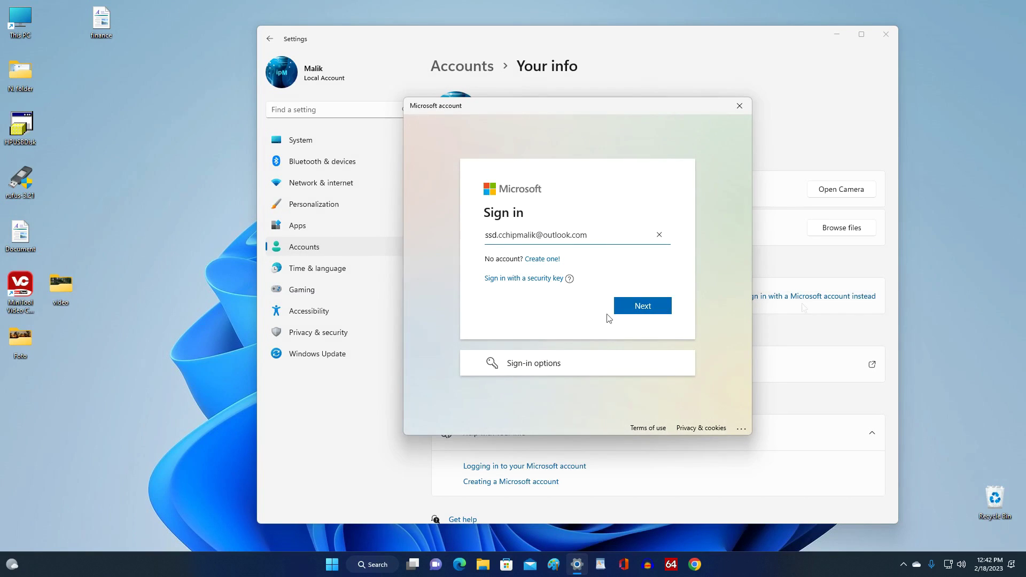
key(Left)
key(Left)
key(Left)
key(Left)
key(Left)
key(Left)
key(Left)
key(Left)
key(Left)
key(Left)
key(Left)
key(Left)
key(Left)
key(Left)
key(Left)
key(Left)
key(Left)
key(Left)
key(Left)
key(Left)
key(BackSpace)
click(664, 310)
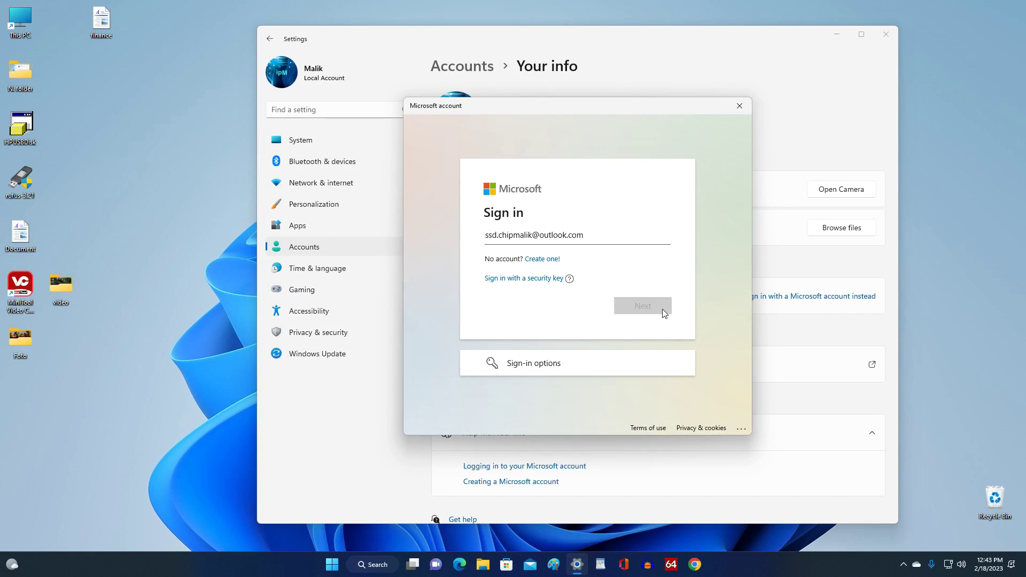
text(••)
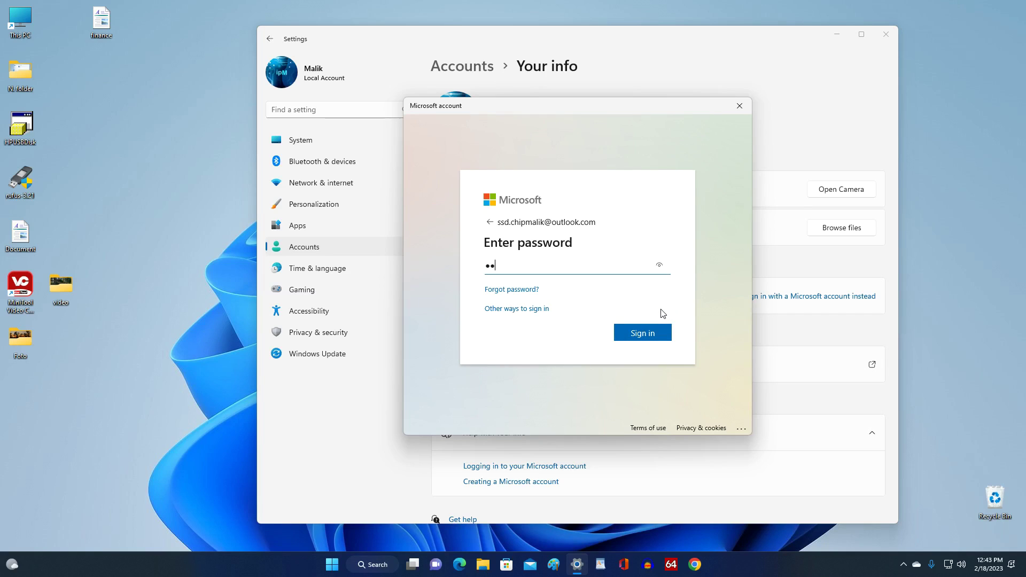
text(••••••••••••••••)
- Confirm with the current Windows password, verify with the Windows Hello PIN, and close Settings
click(619, 338)
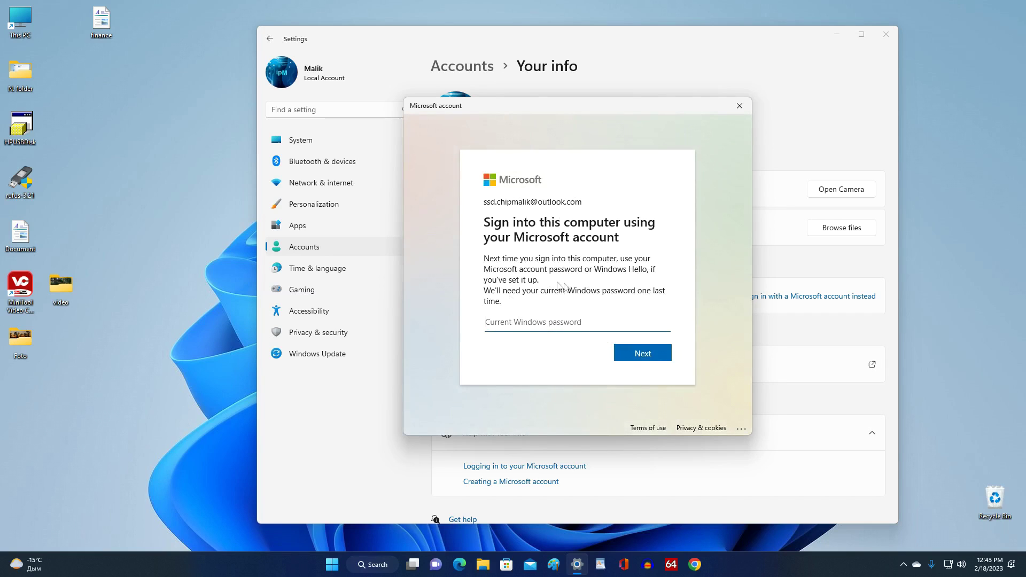
text(••)
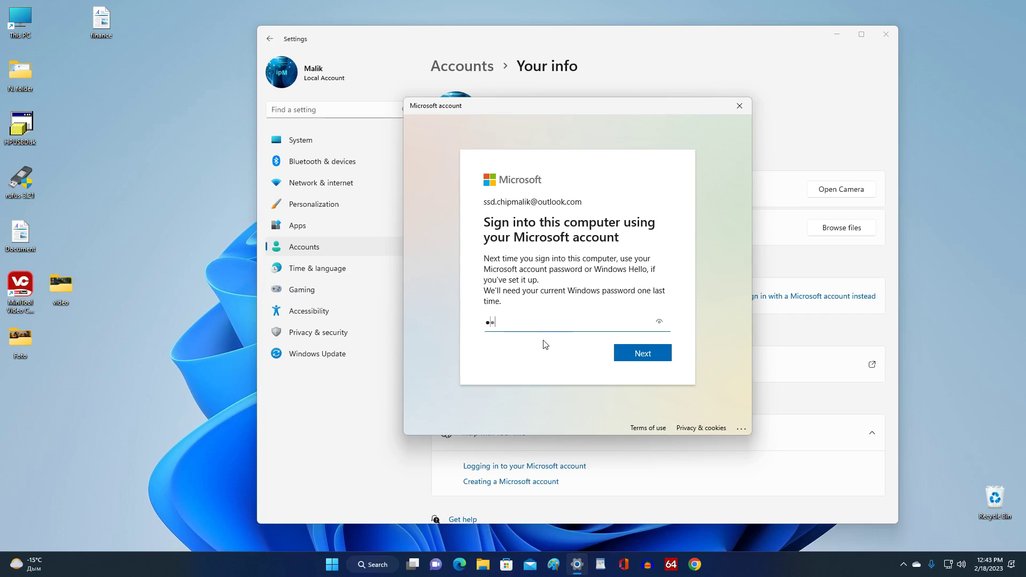
text(•••••)
click(622, 356)
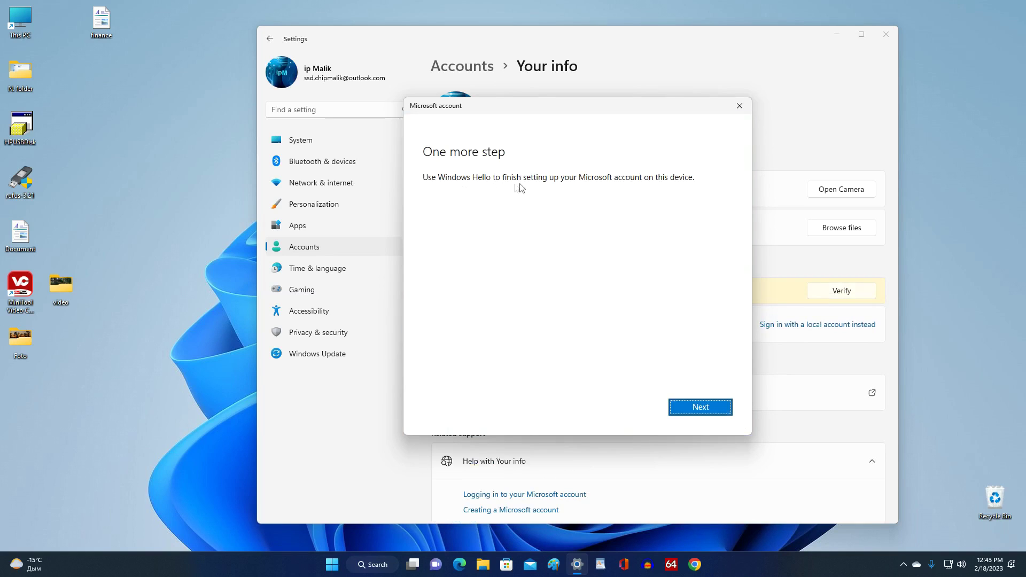
click(681, 411)
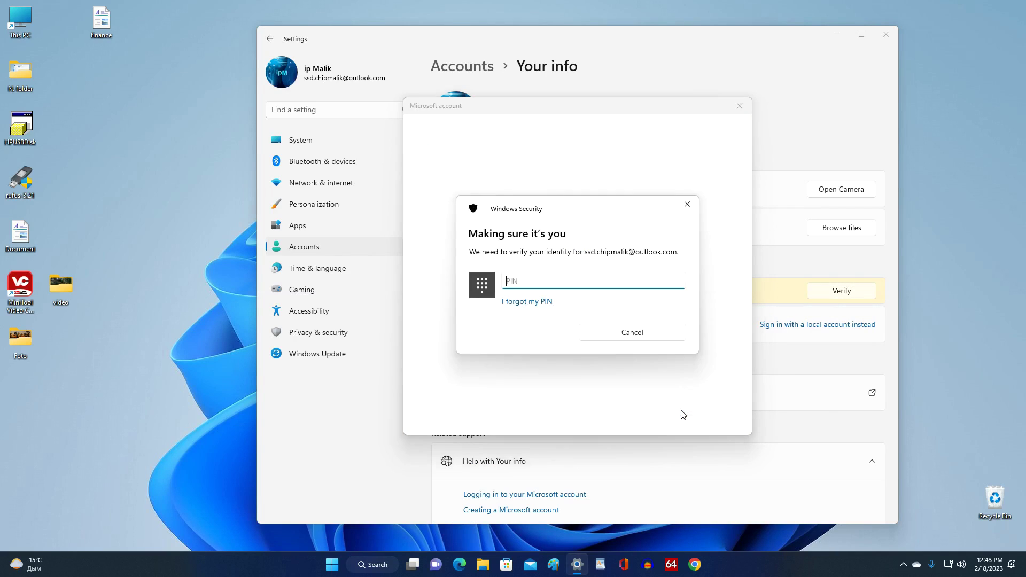
text(****)
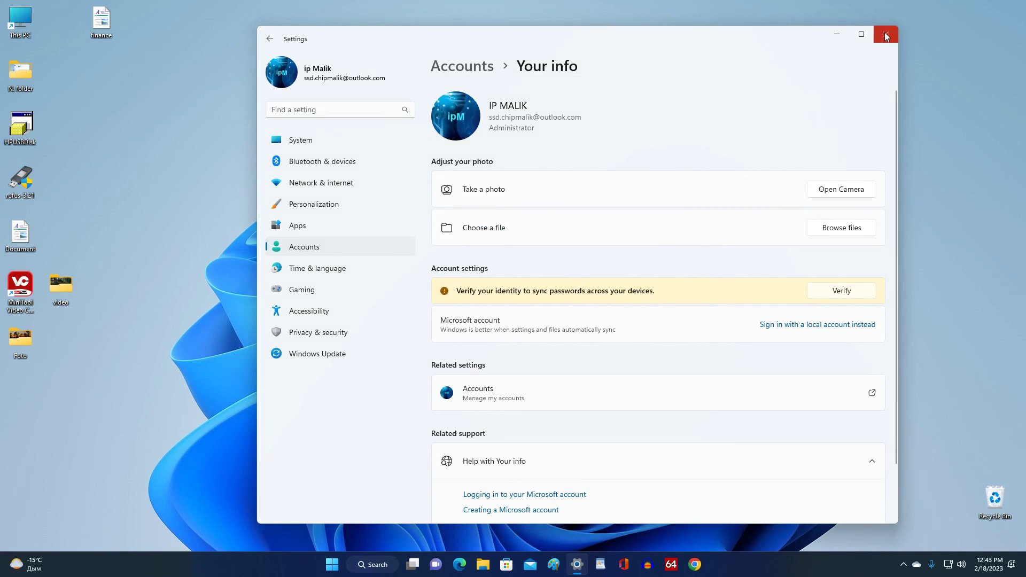
click(885, 36)
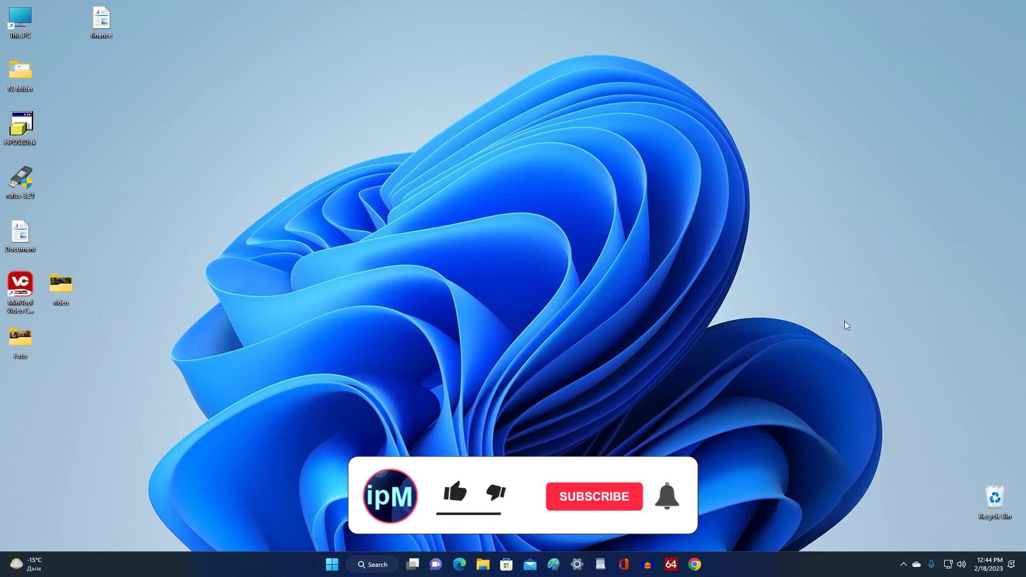